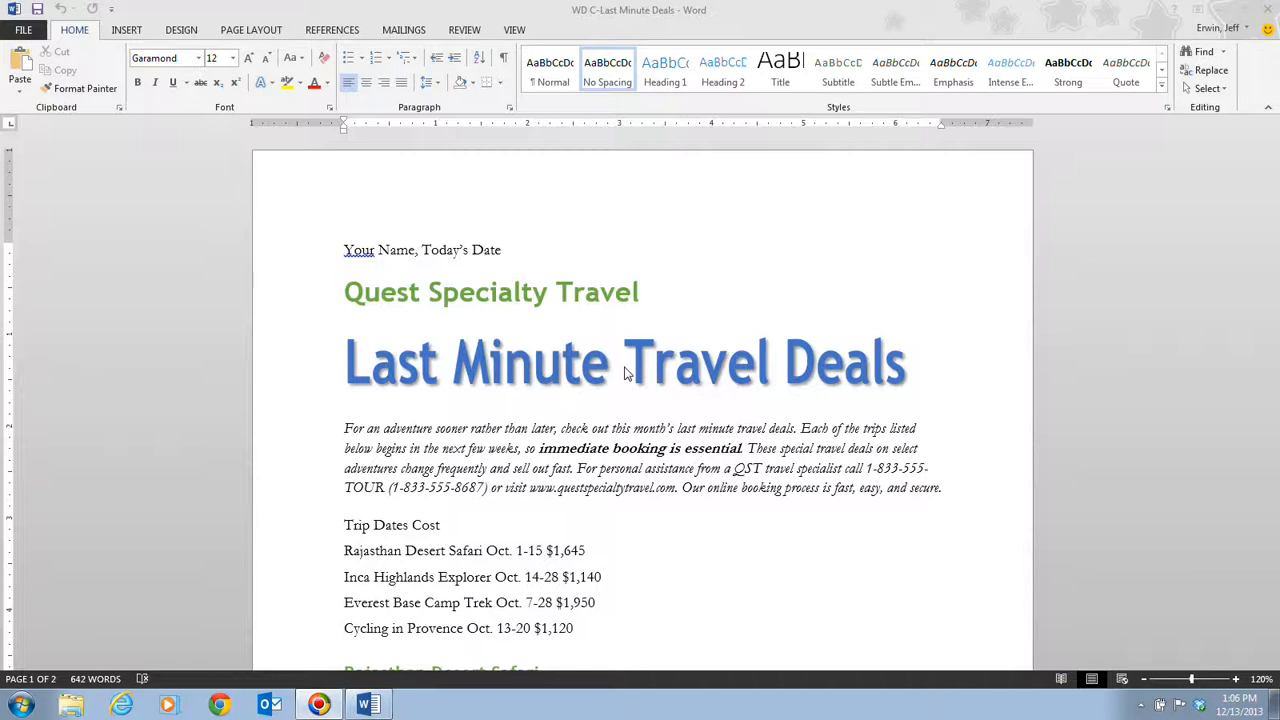
Step: Replace the placeholder first line with the author's name and the date December 13, 2013
left_click(504, 250)
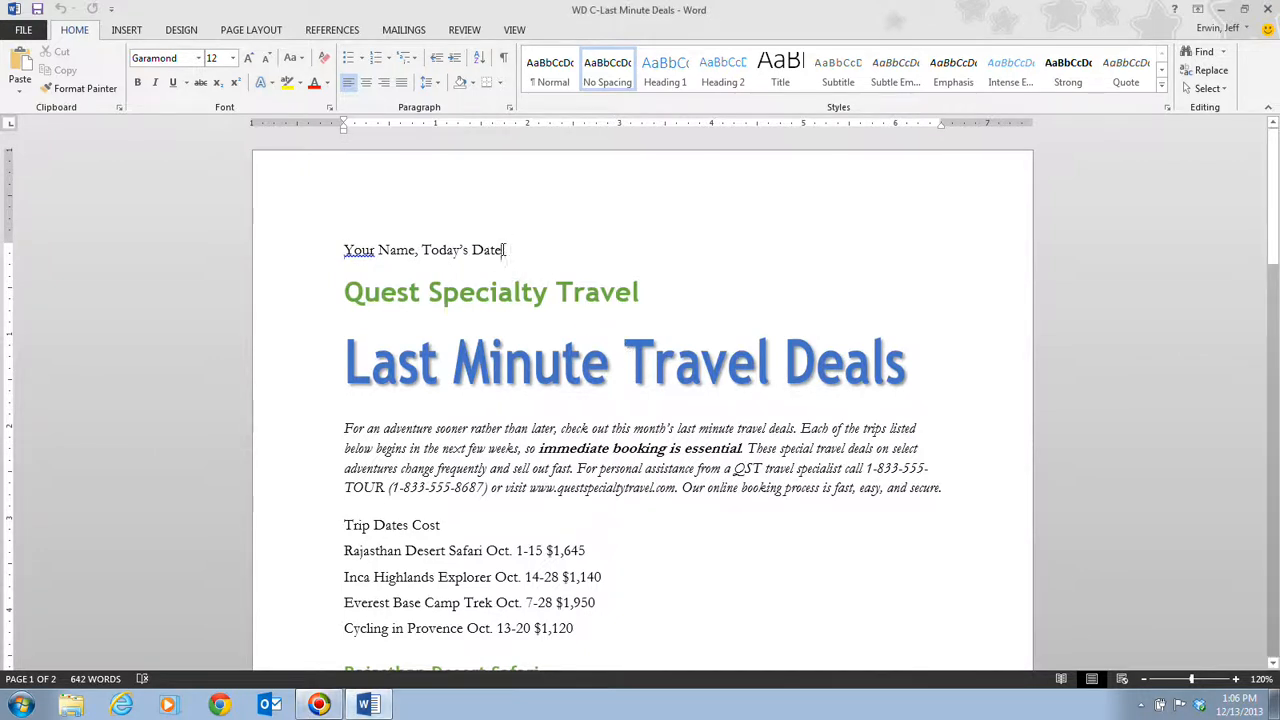
left_click_drag(504, 250, 344, 251)
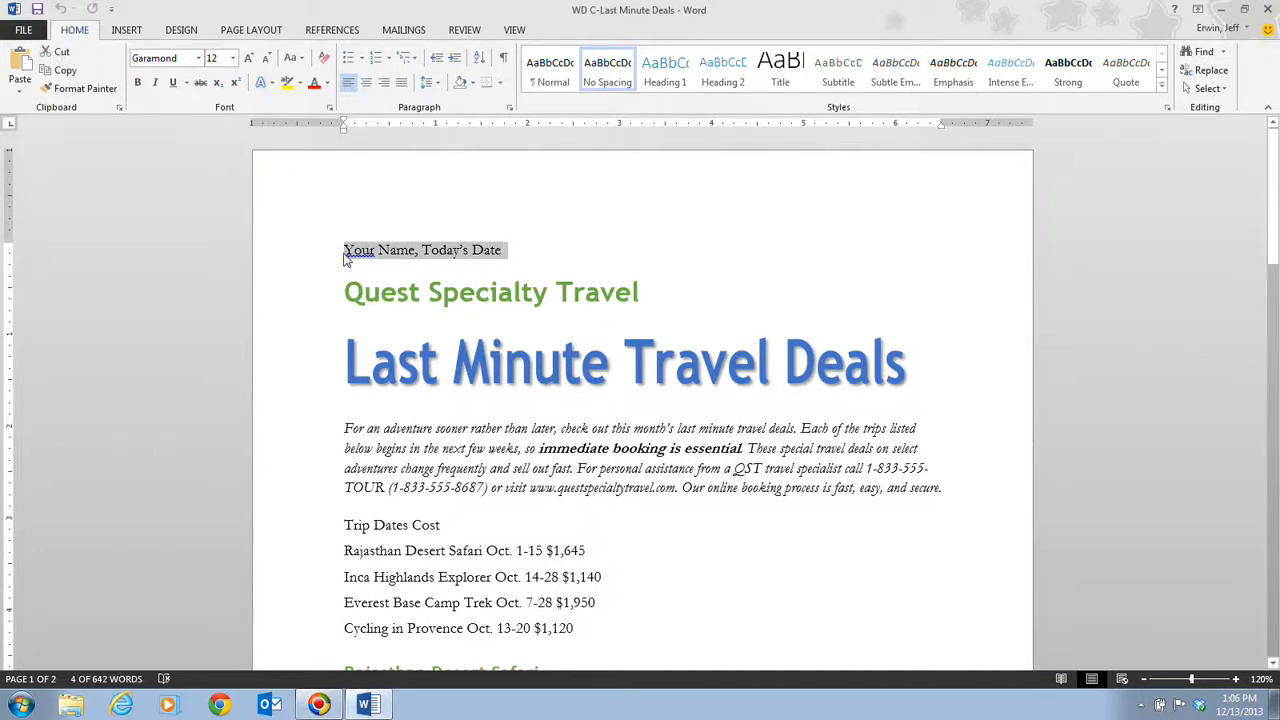
type("Jeff Erwin")
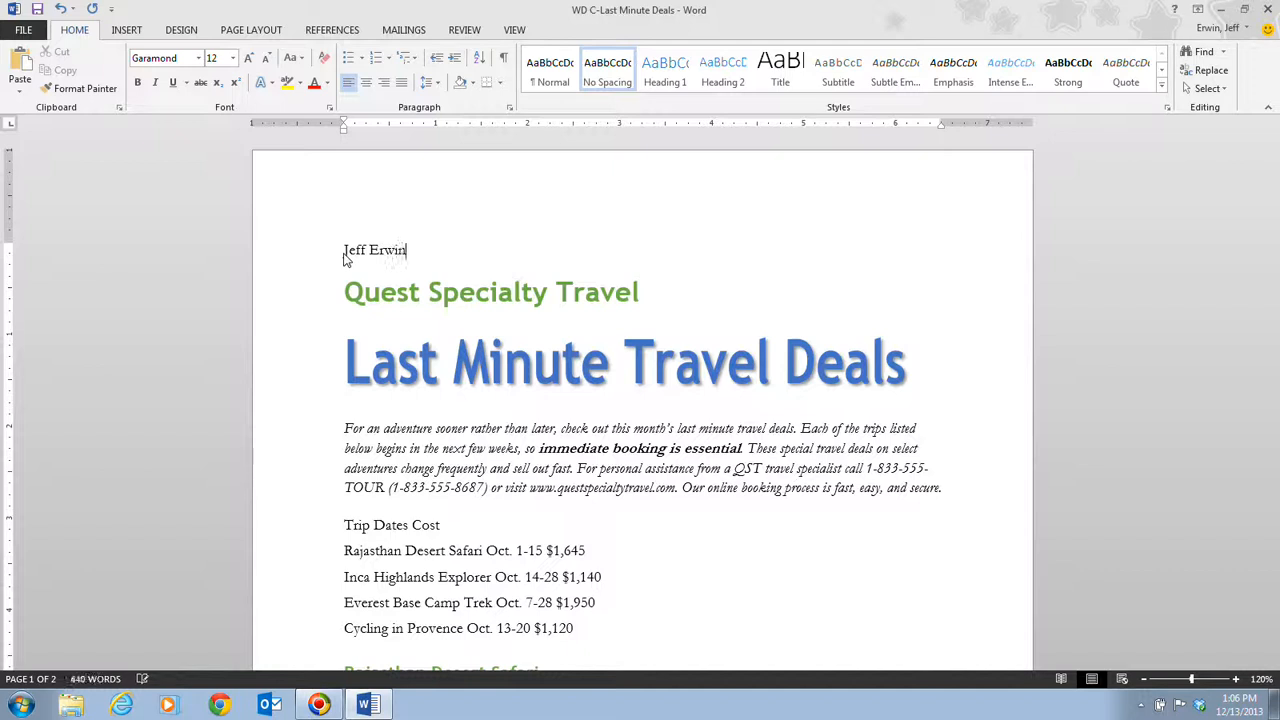
type(", Decem")
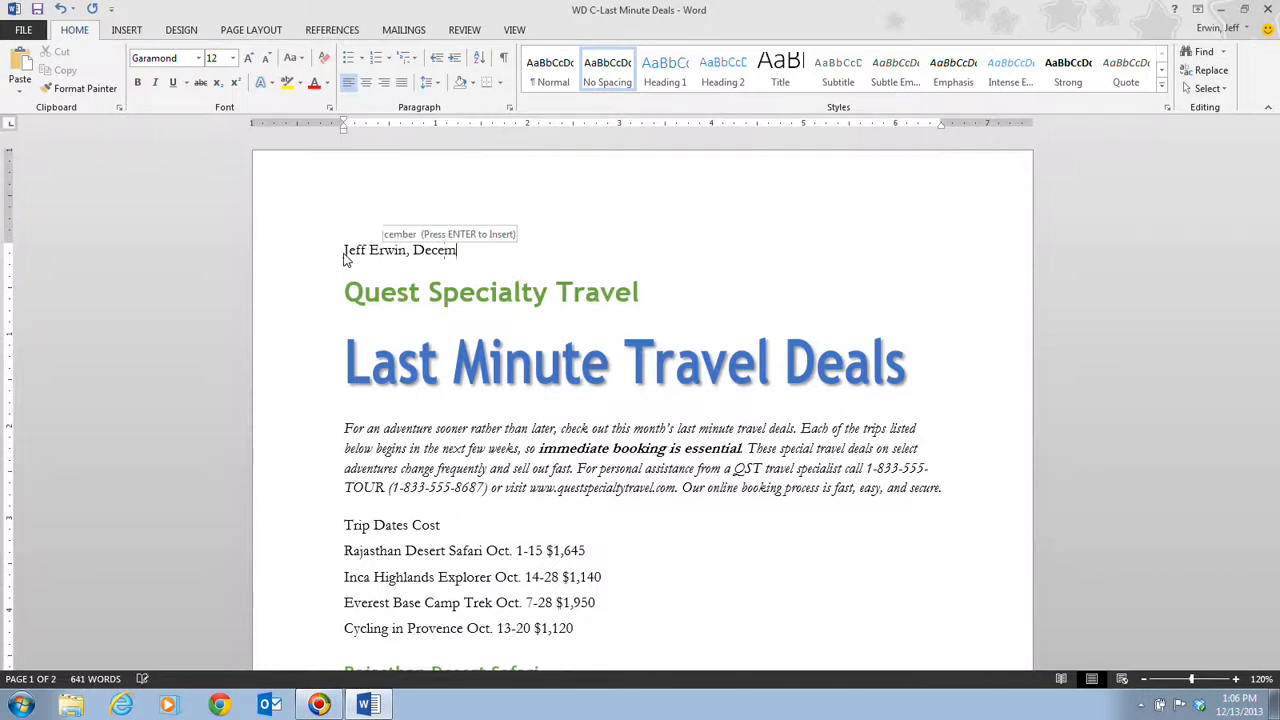
key("Return")
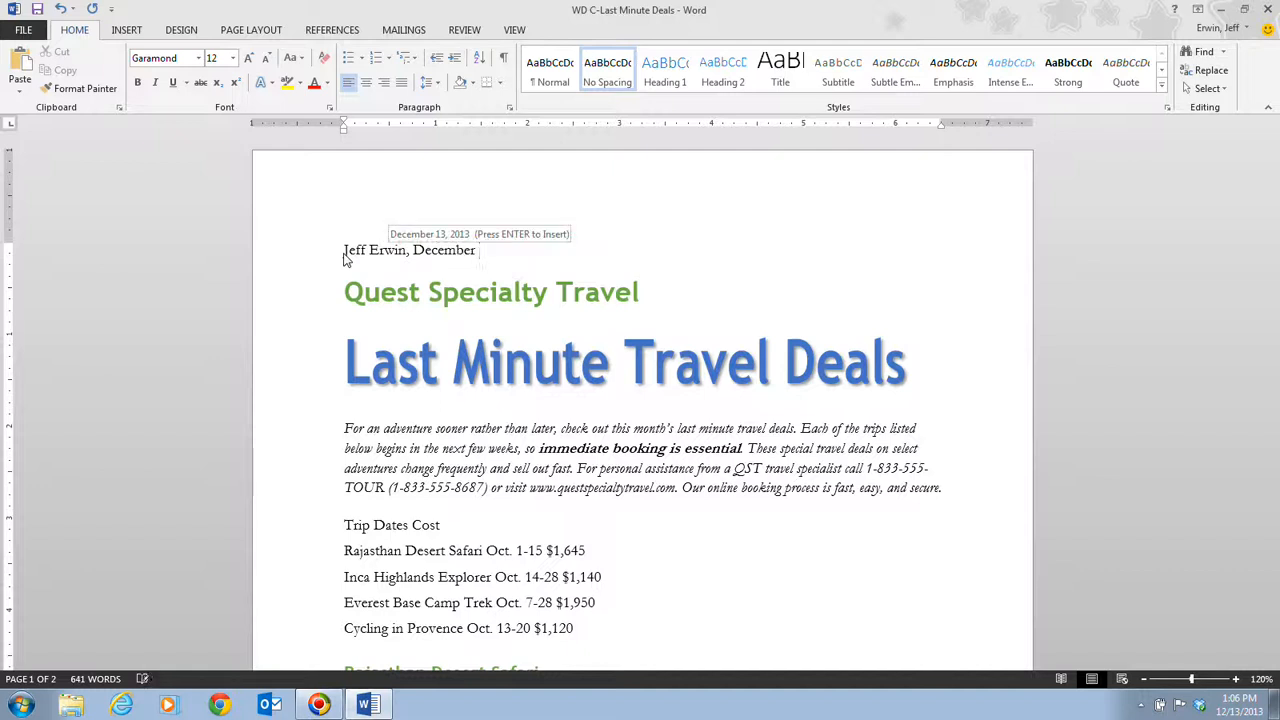
key("Return")
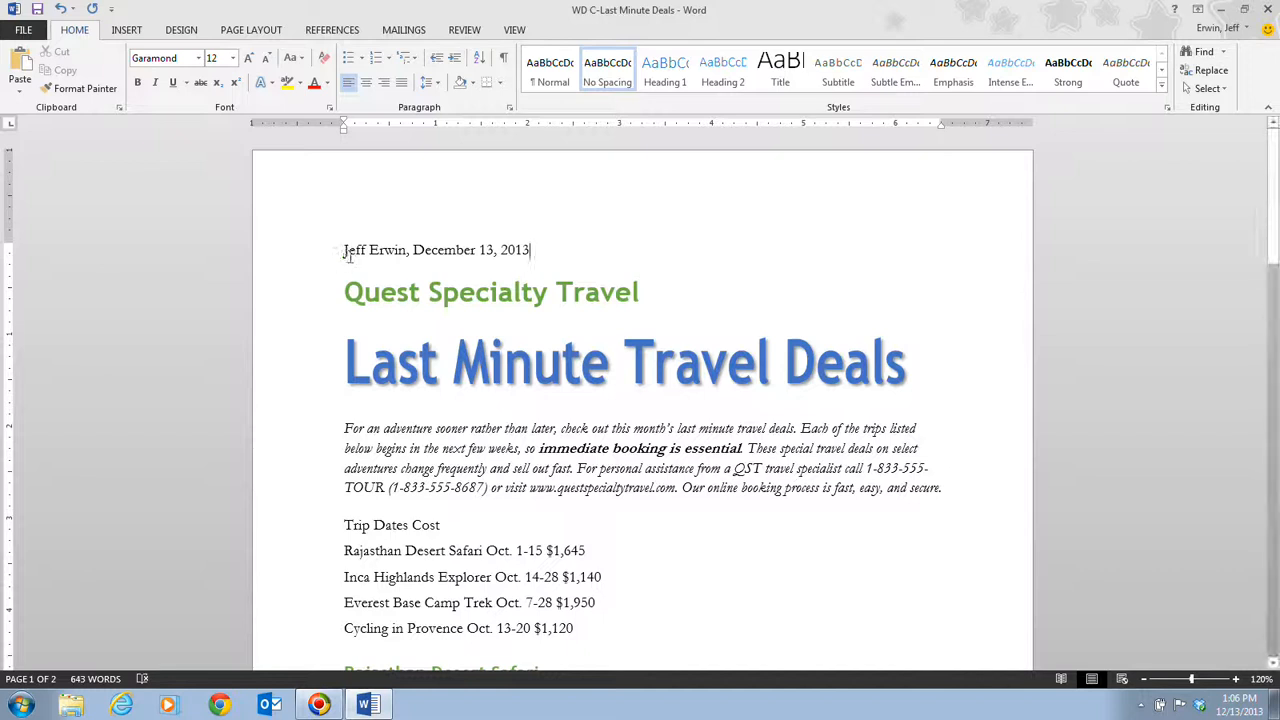
Step: Right-align the name and date line
left_click_drag(344, 250, 520, 249)
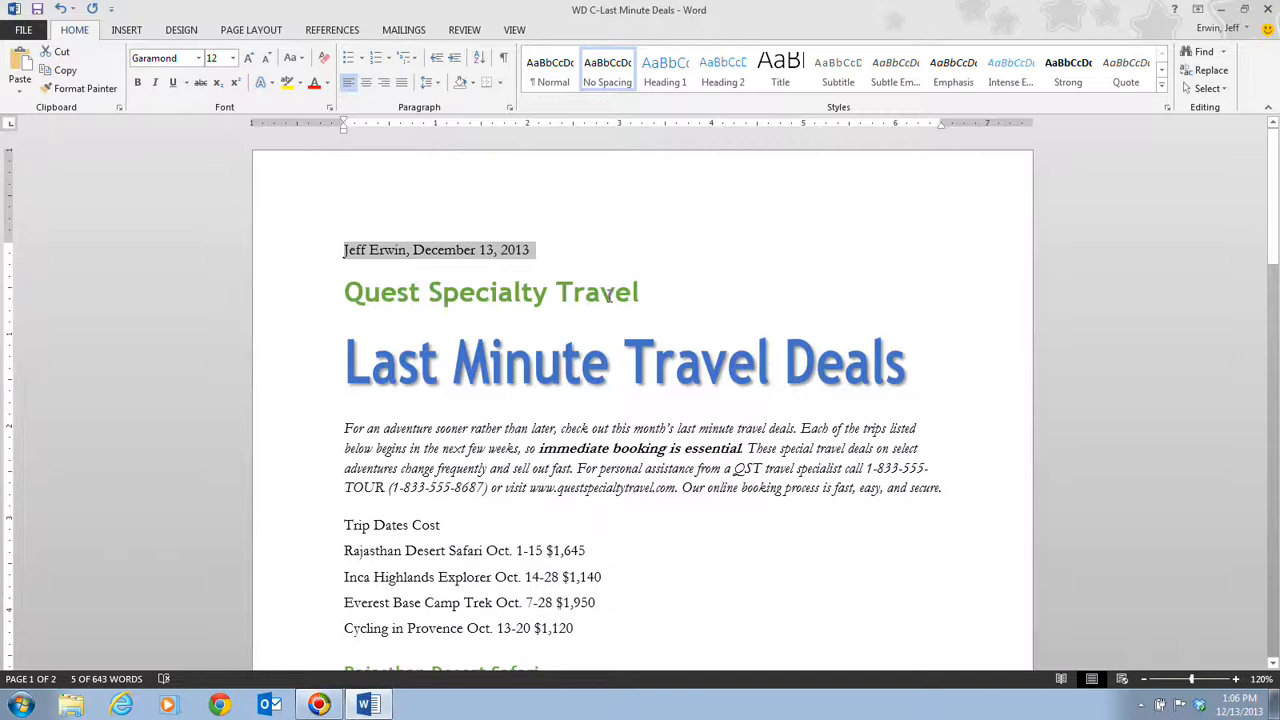
left_click(388, 88)
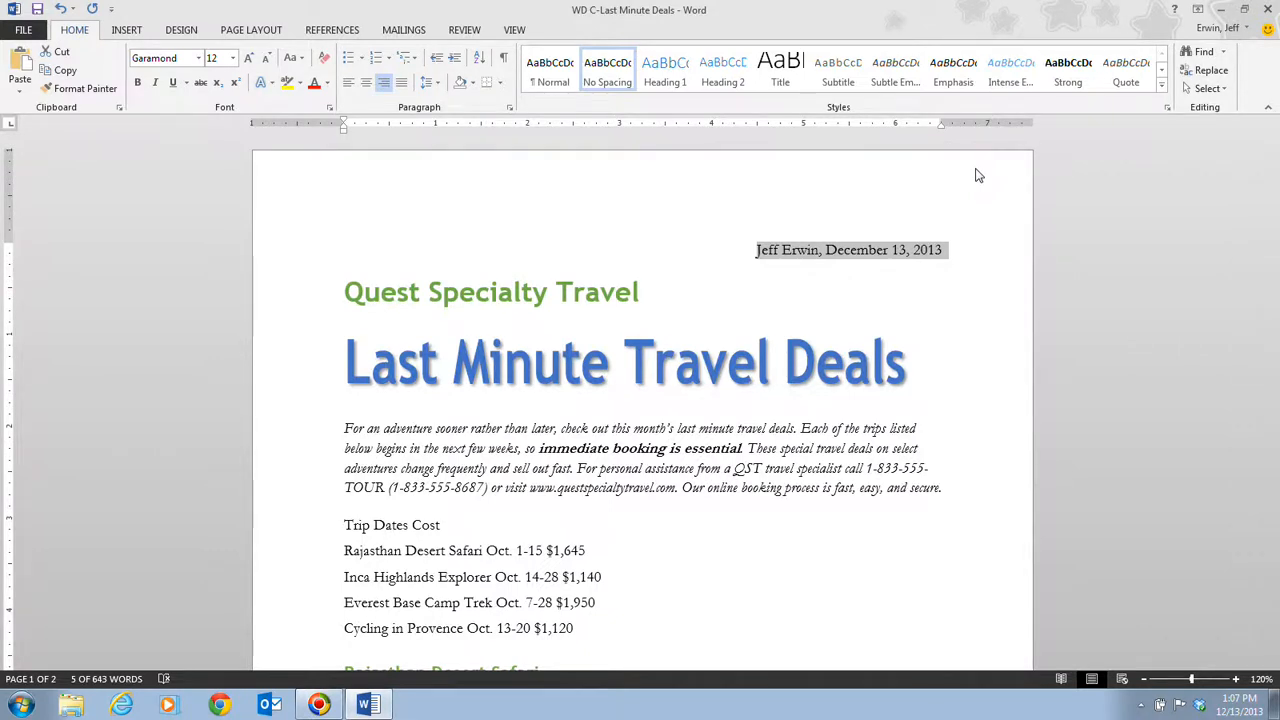
left_click(514, 30)
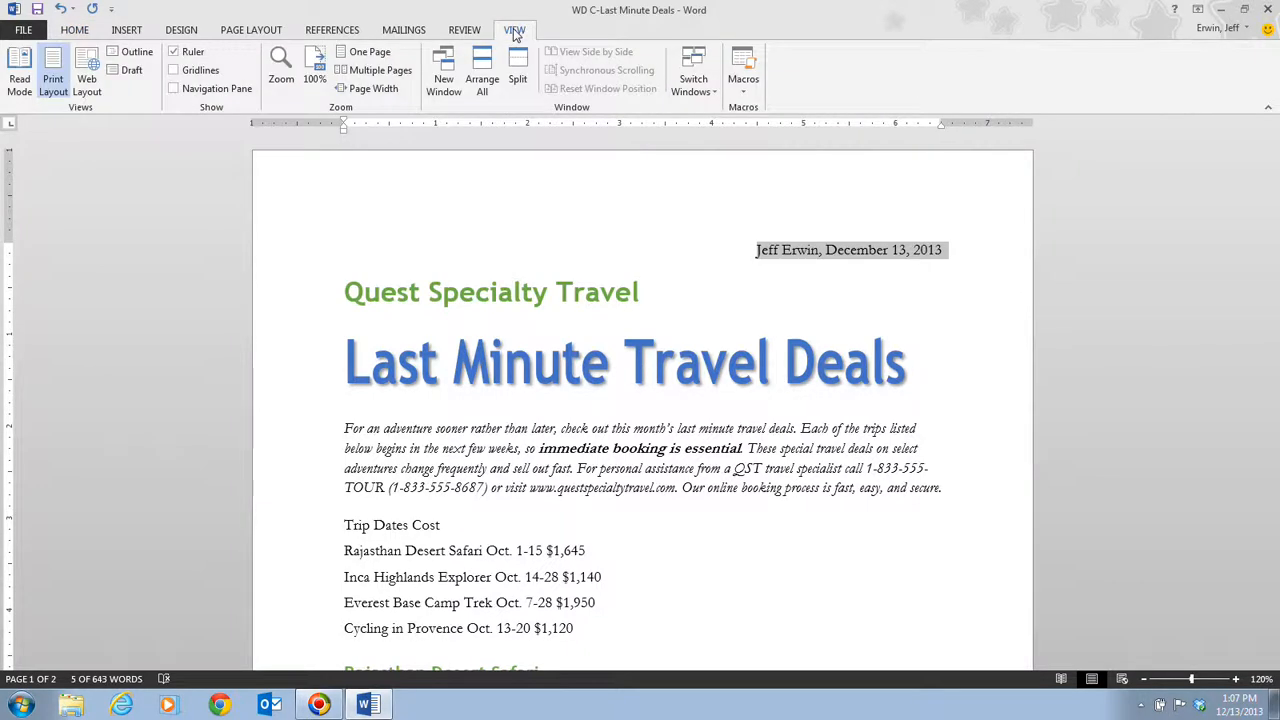
left_click(174, 52)
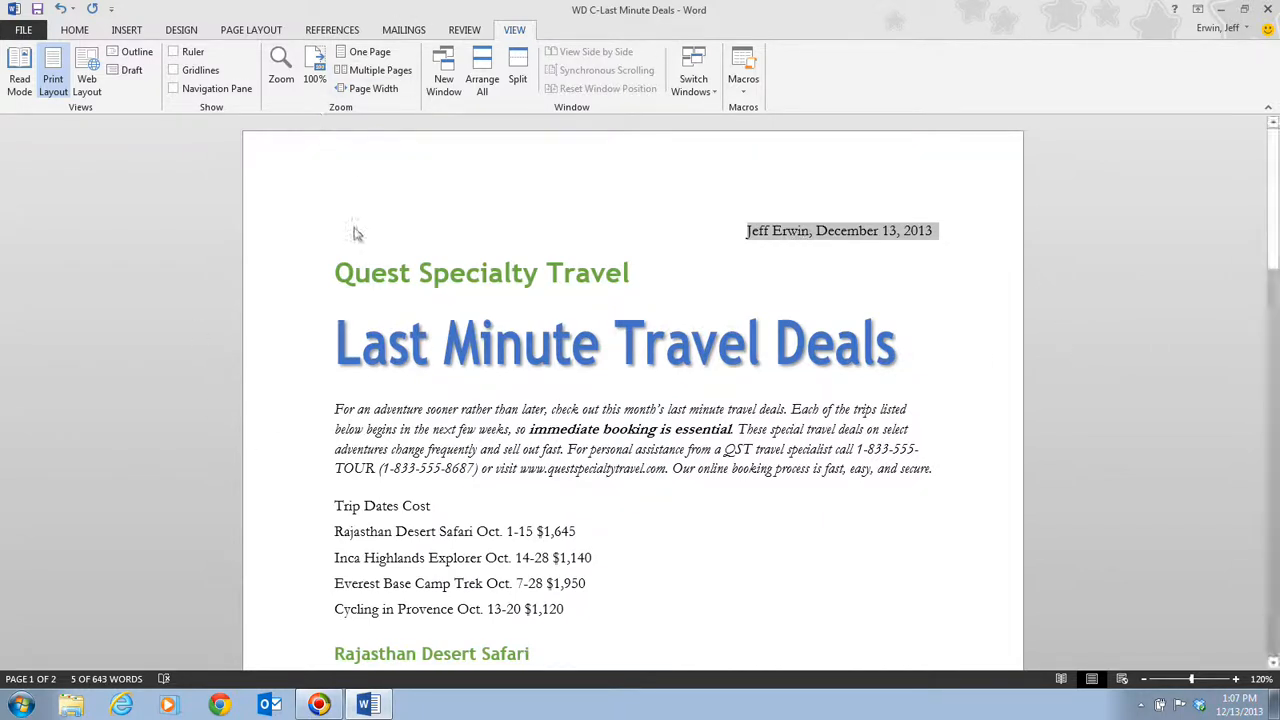
left_click(174, 52)
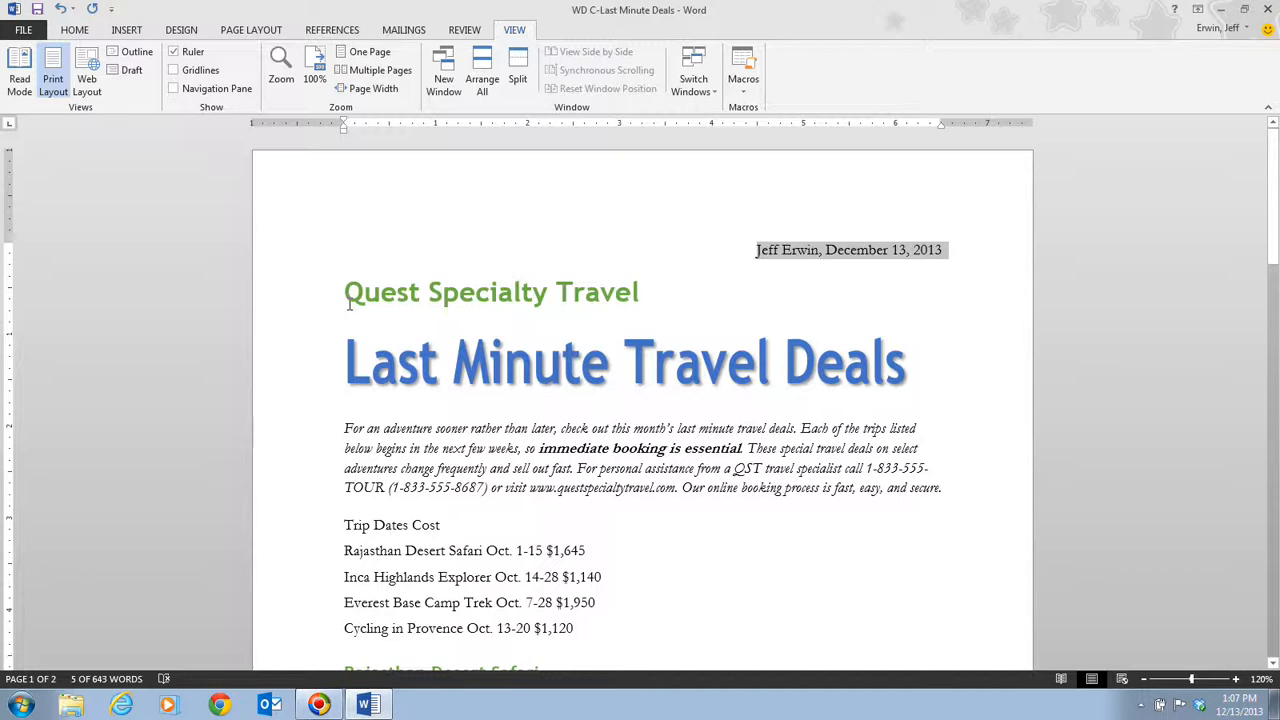
left_click(75, 30)
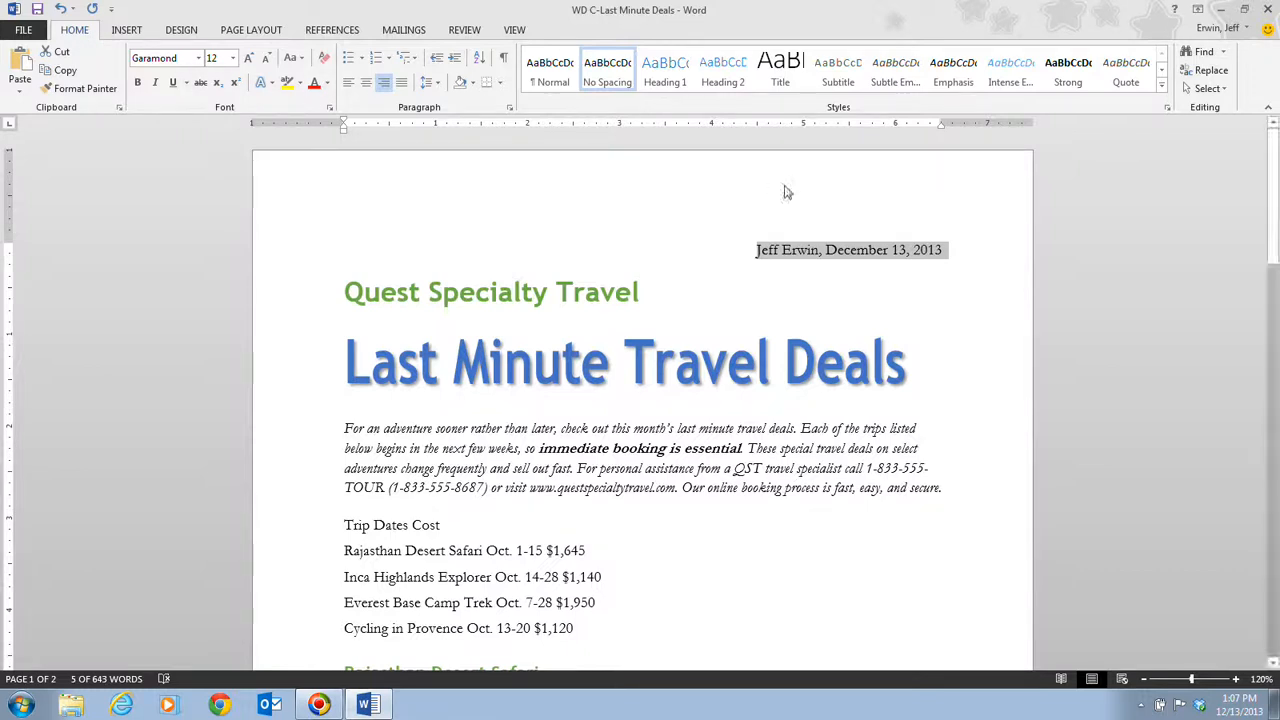
Step: Remove the comma and split the name and date onto two separate lines
left_click(821, 250)
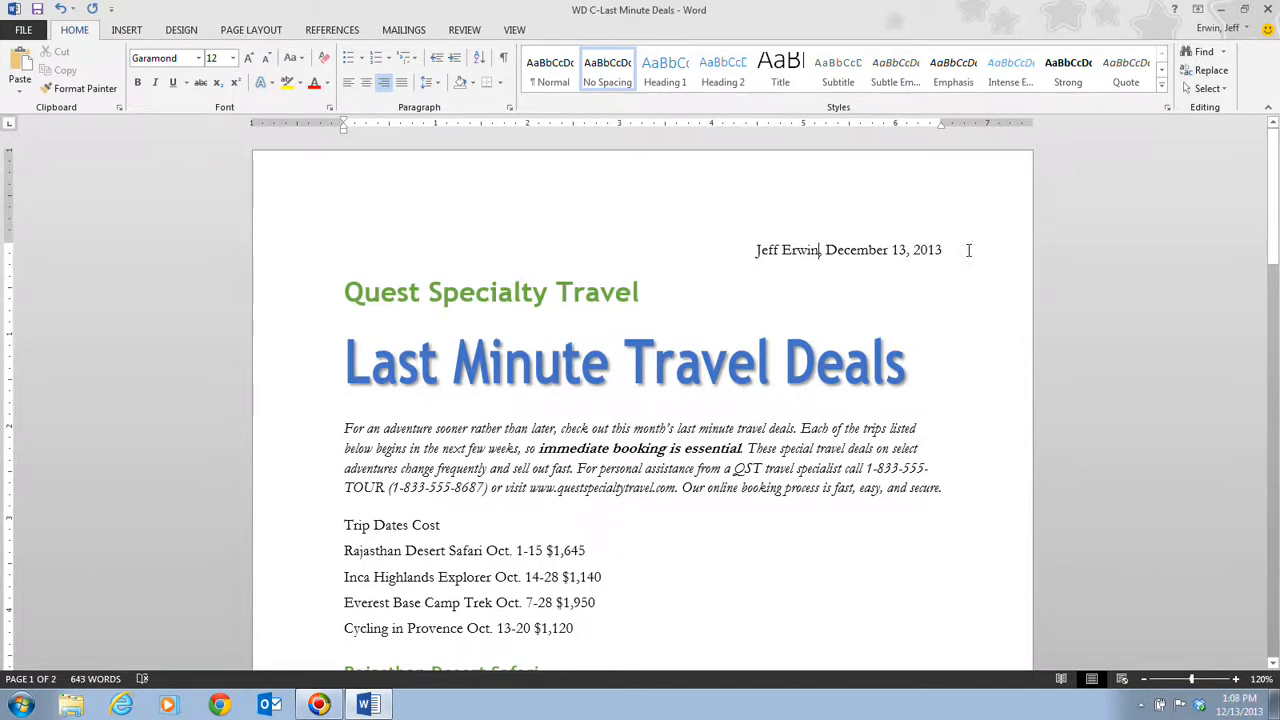
key("BackSpace")
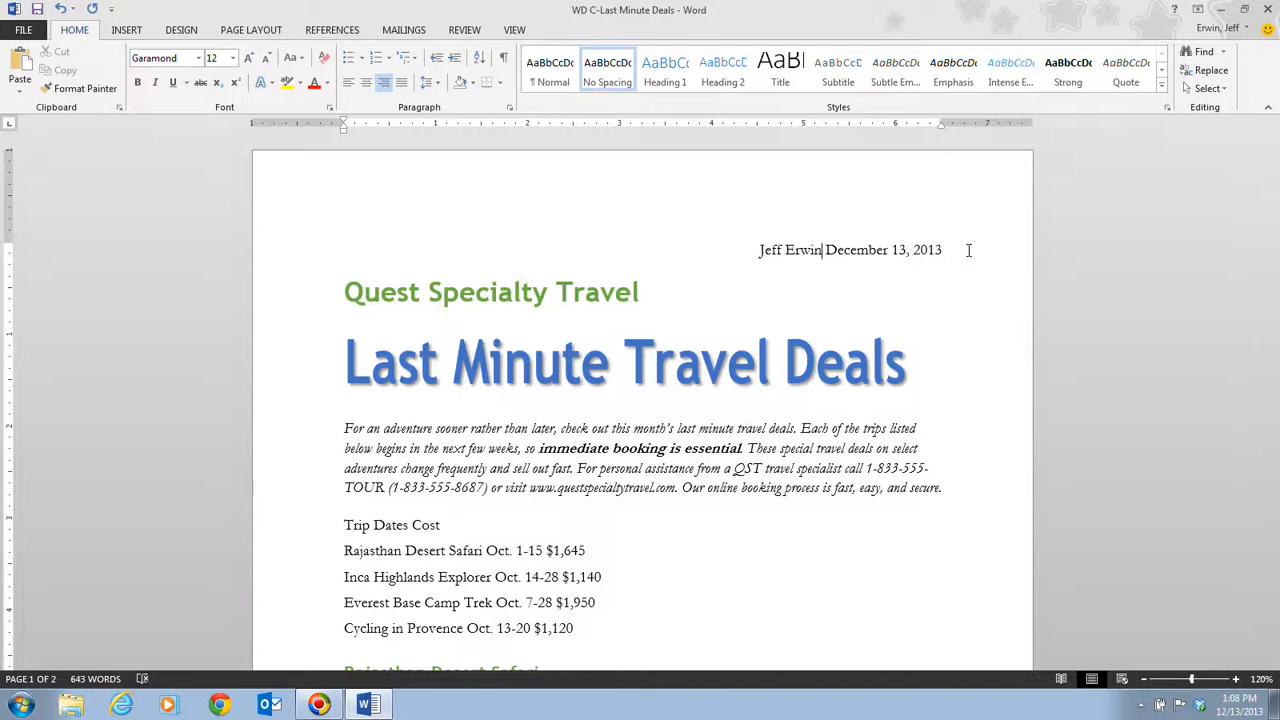
key("Return")
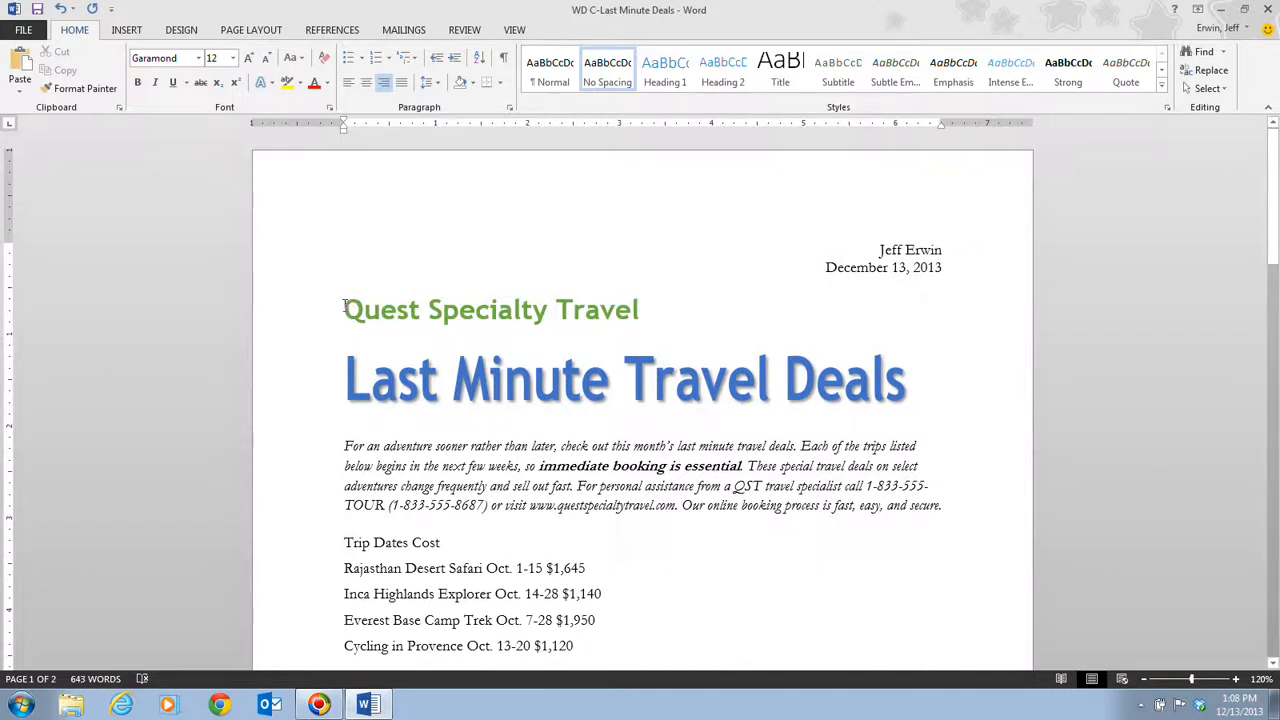
Step: Center the Quest Specialty Travel and Last Minute Travel Deals heading lines
left_click_drag(346, 307, 872, 366)
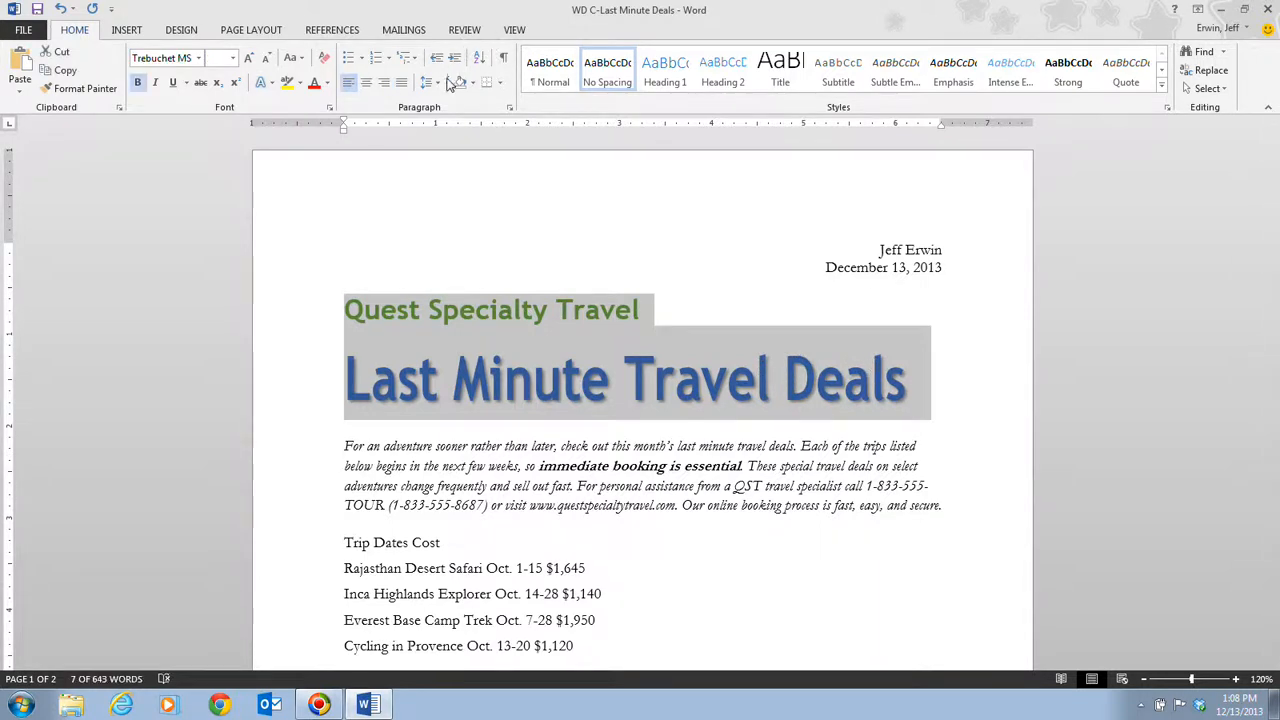
left_click(368, 88)
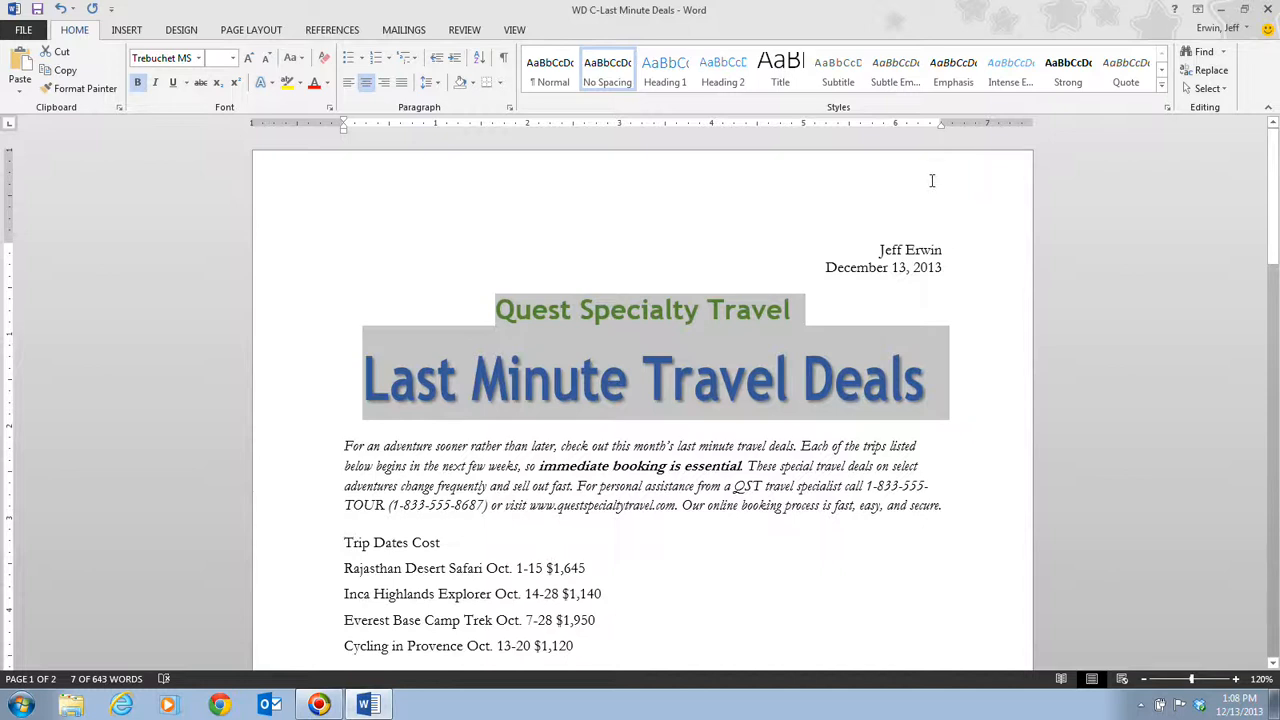
Step: Center the Rajasthan Desert Safari heading
scroll(931, 180, "down", 8)
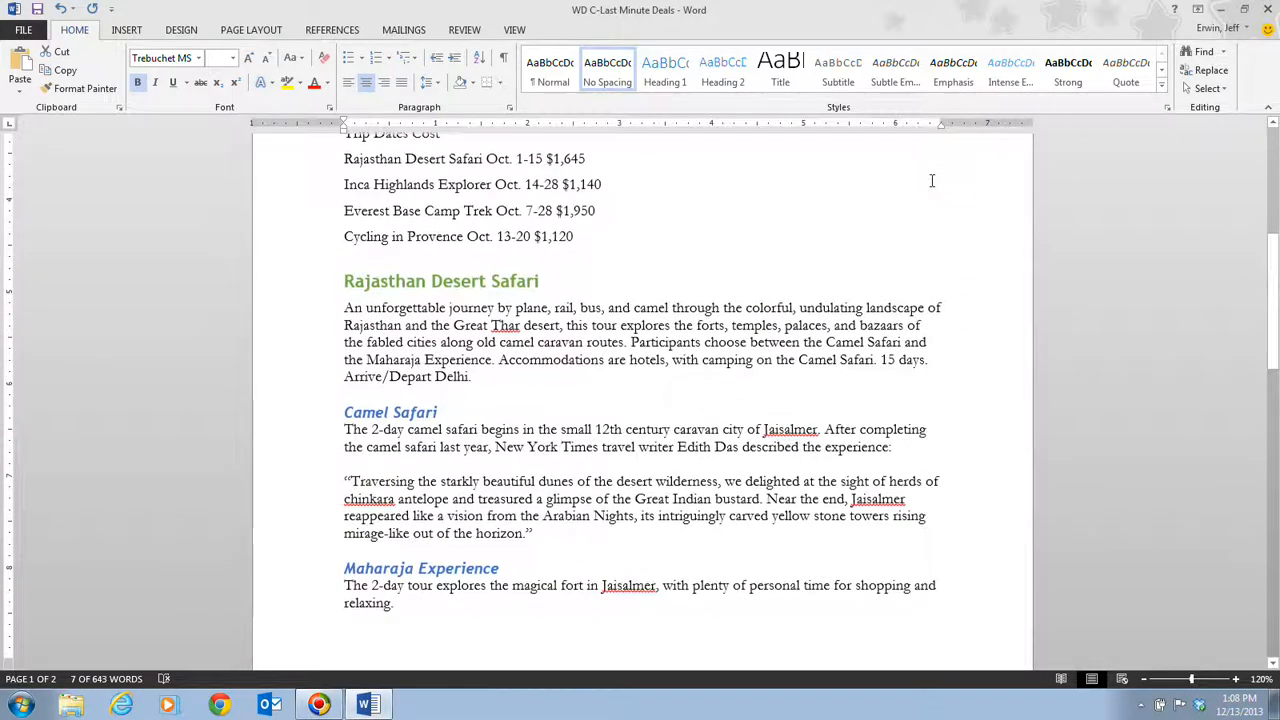
left_click(369, 276)
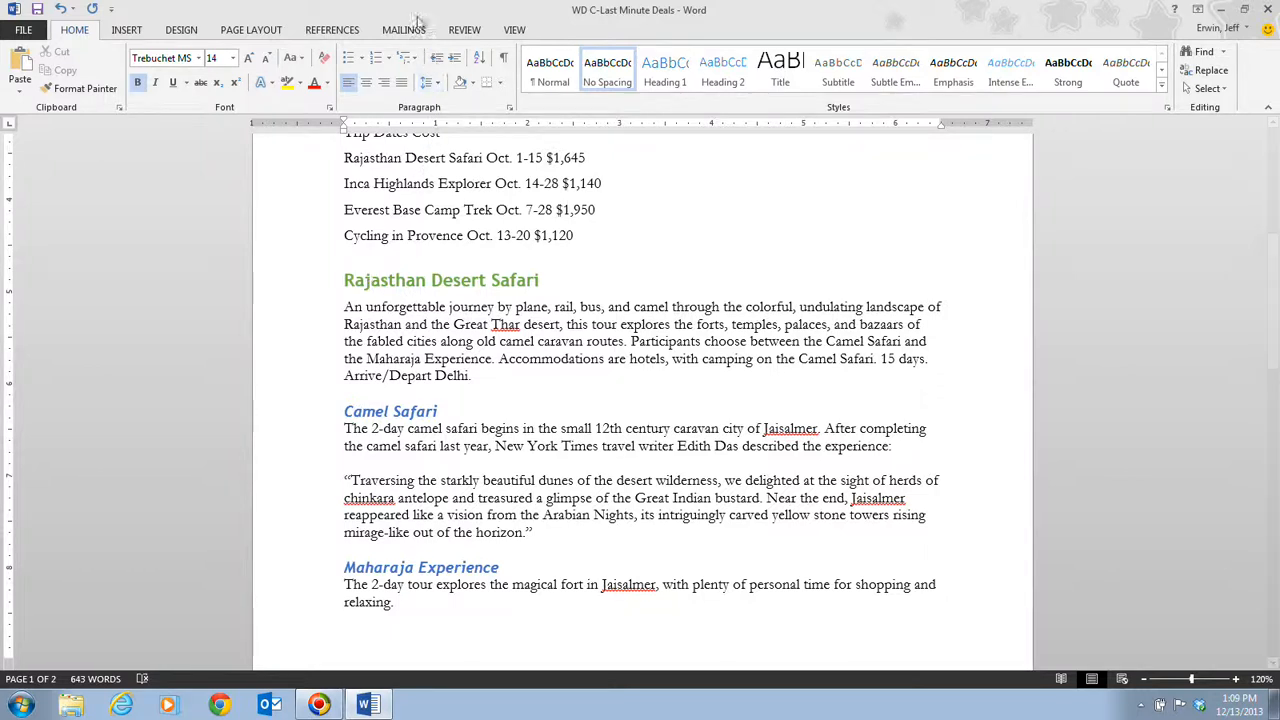
left_click(366, 83)
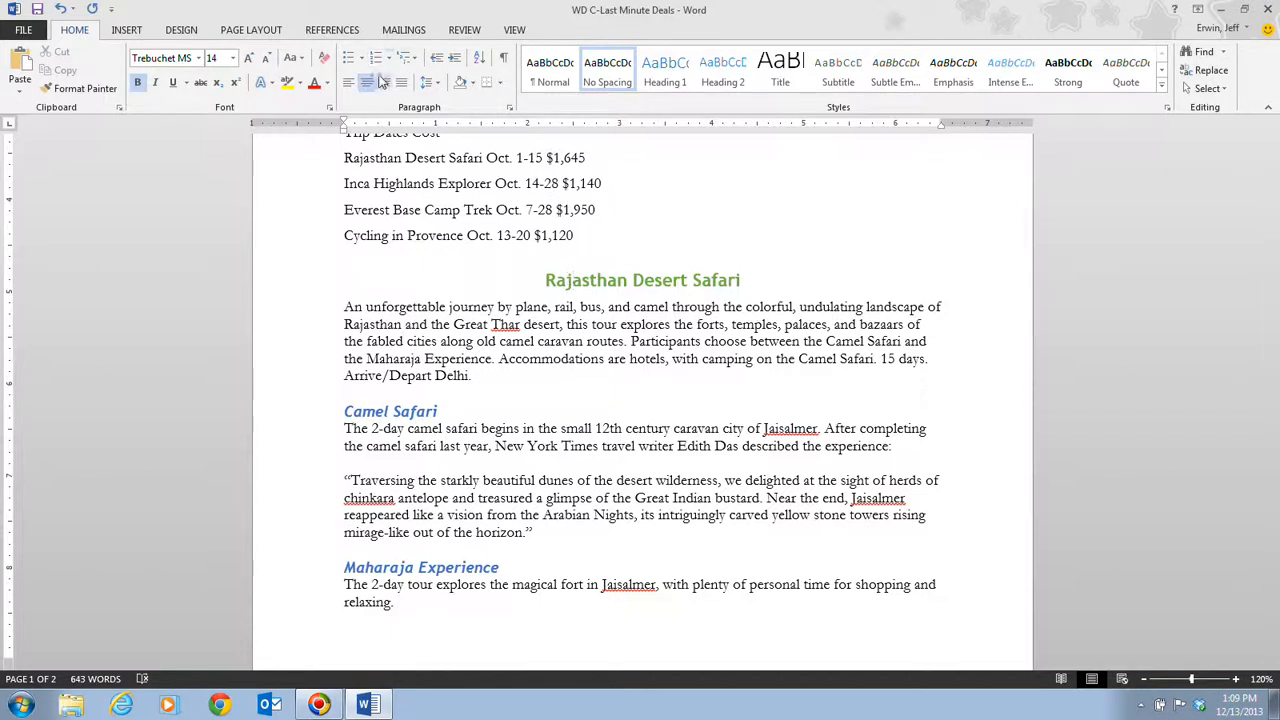
left_click(349, 83)
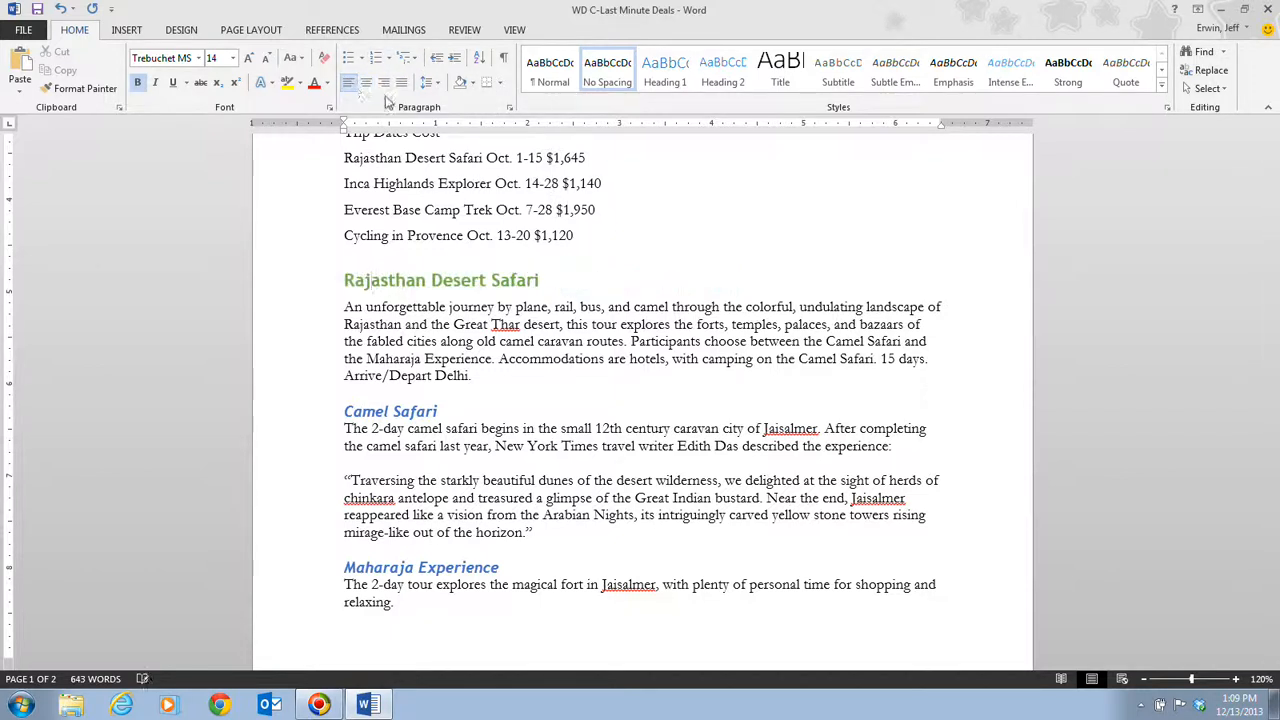
left_click(367, 84)
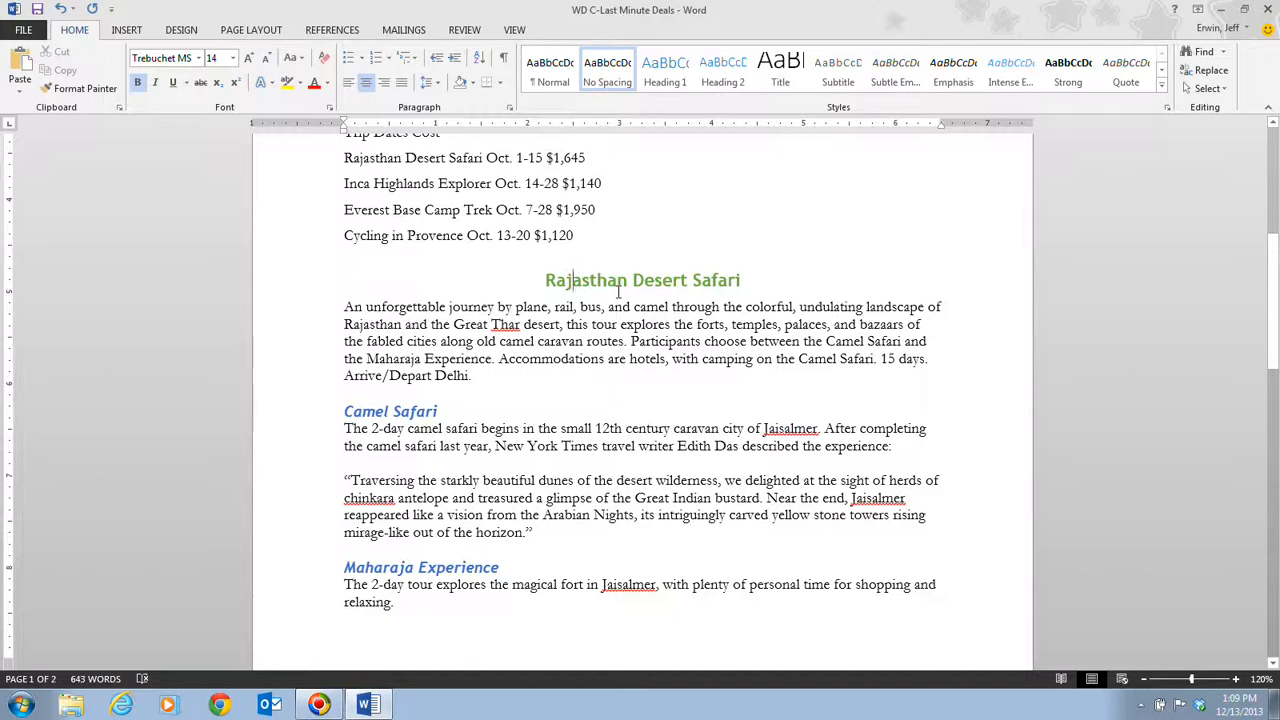
Step: Justify the italic introductory paragraph below the title
scroll(618, 291, "up", 6)
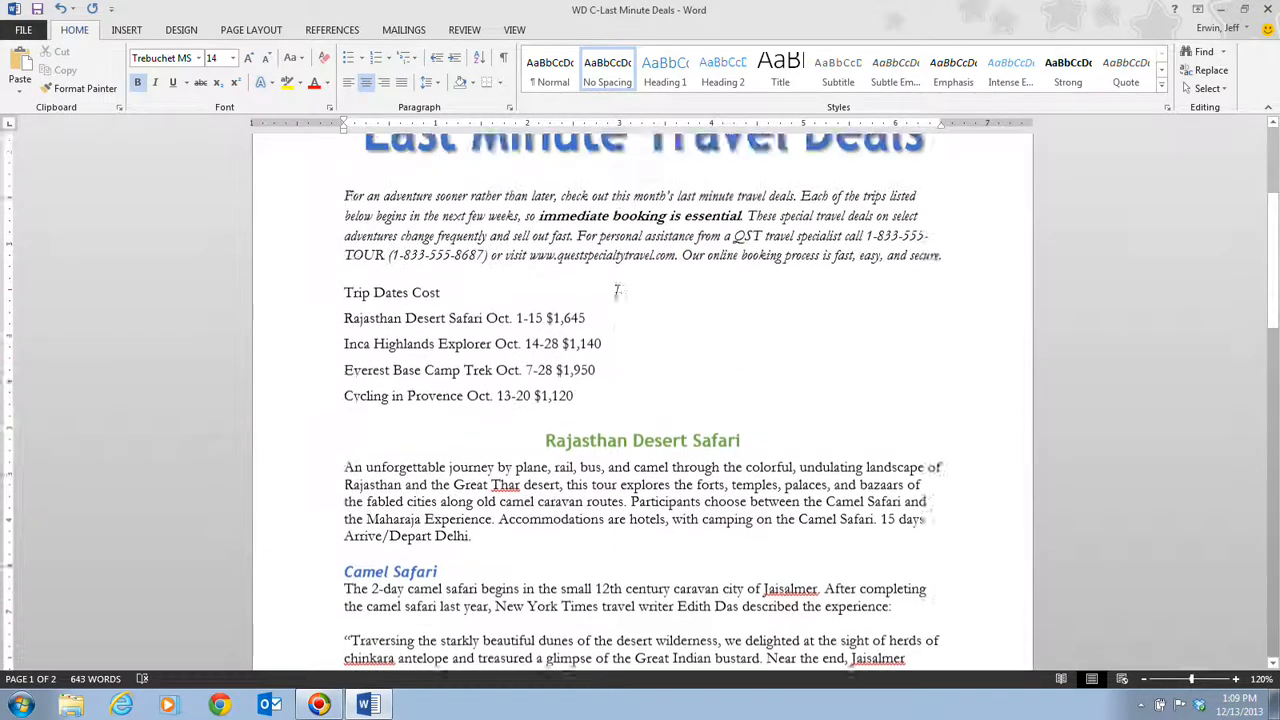
left_click(873, 430)
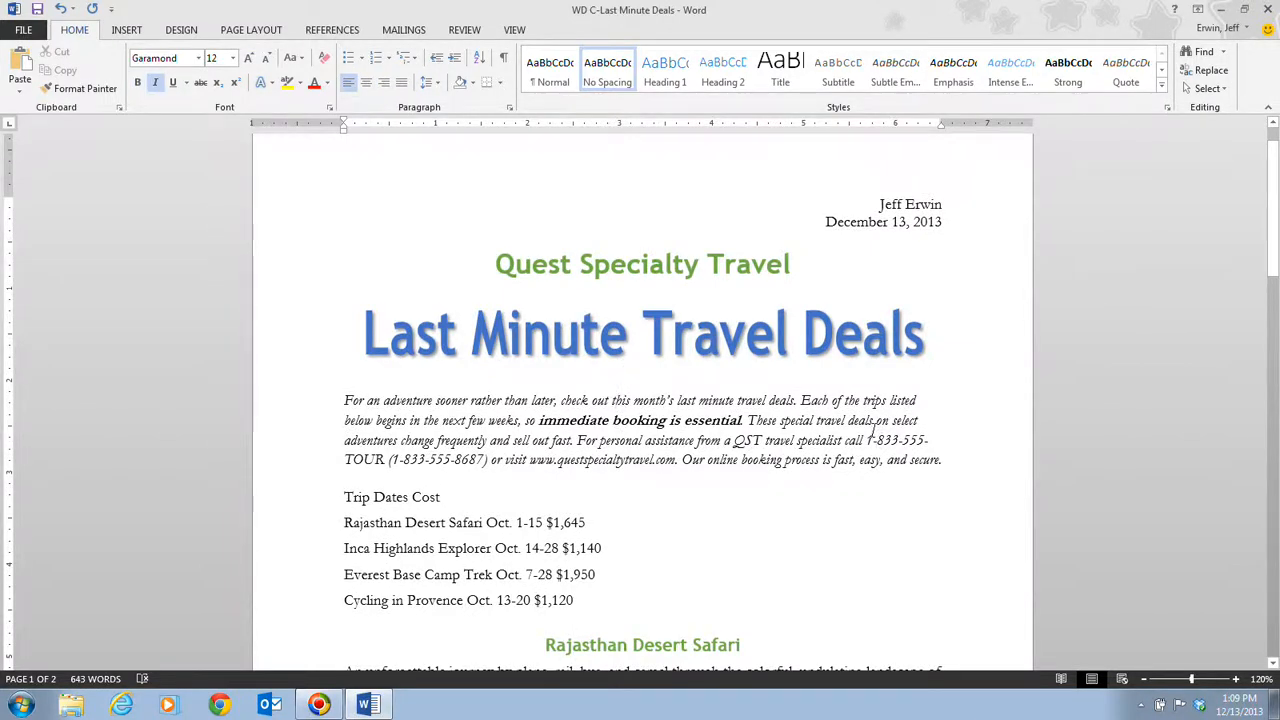
left_click(401, 85)
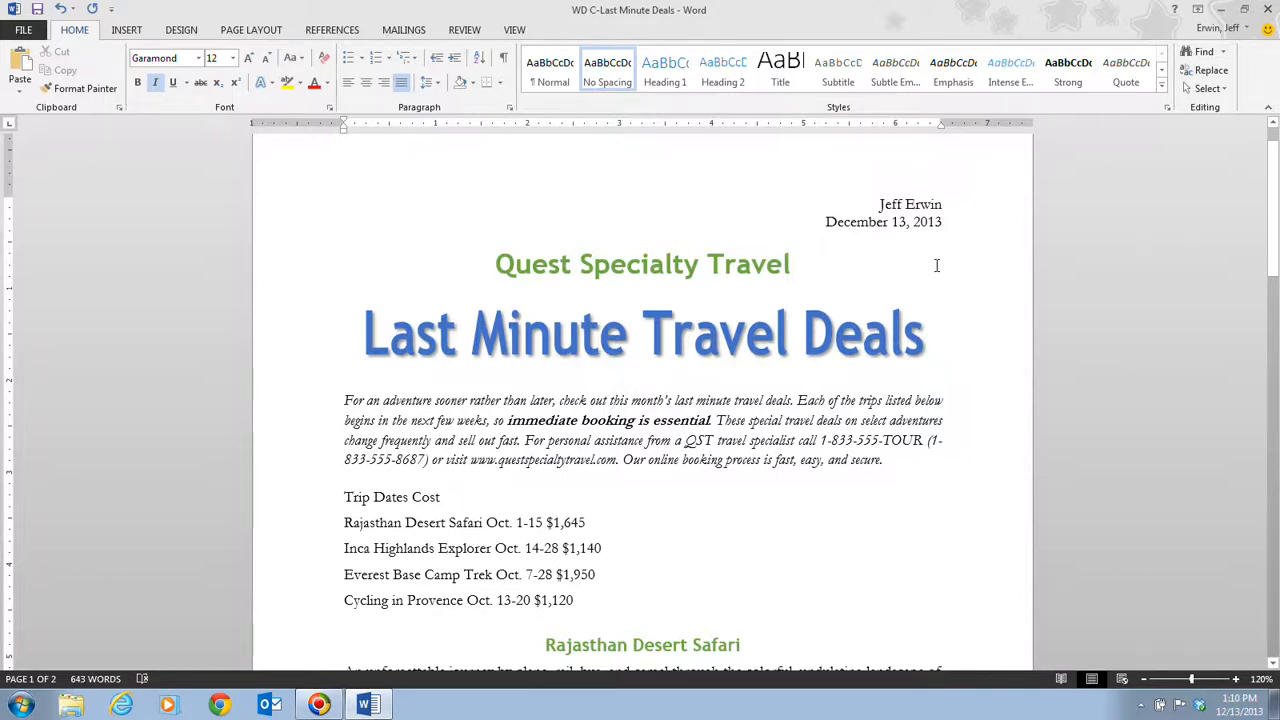
Step: Set the Rajasthan Desert Safari heading's alignment to Left through the paragraph settings
scroll(936, 265, "down", 5)
scroll(937, 265, "down", 1)
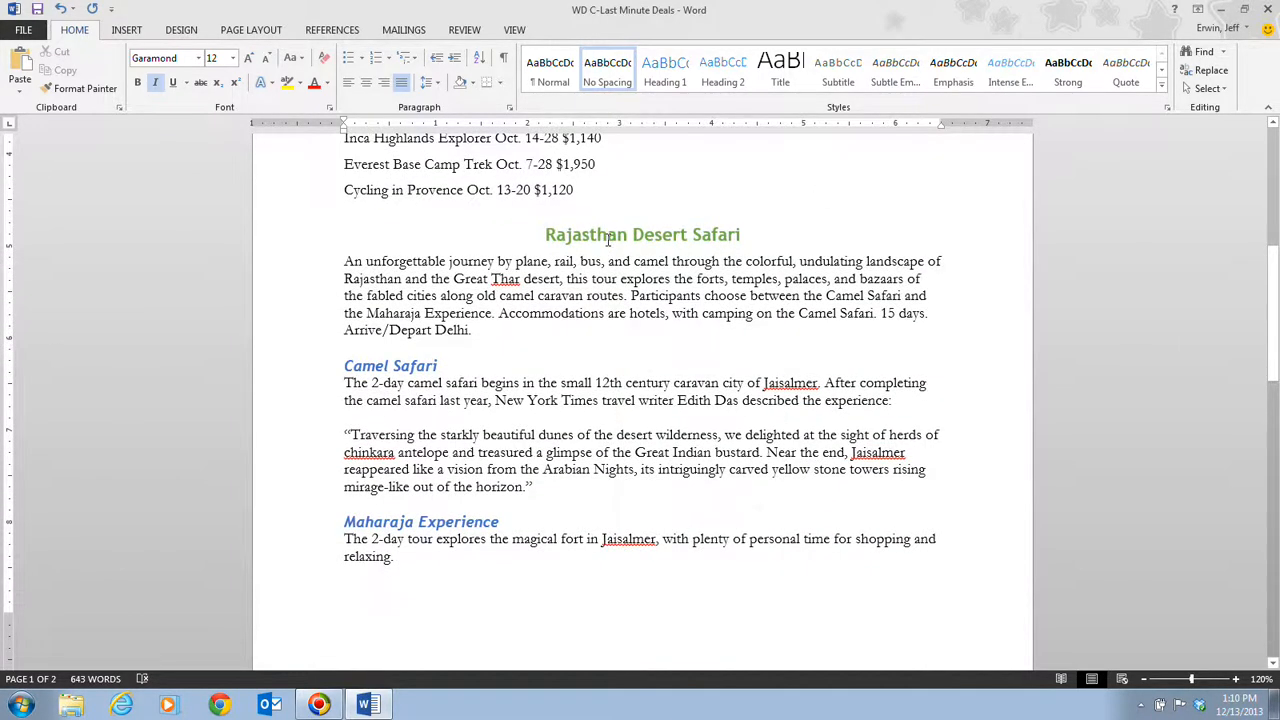
left_click(607, 237)
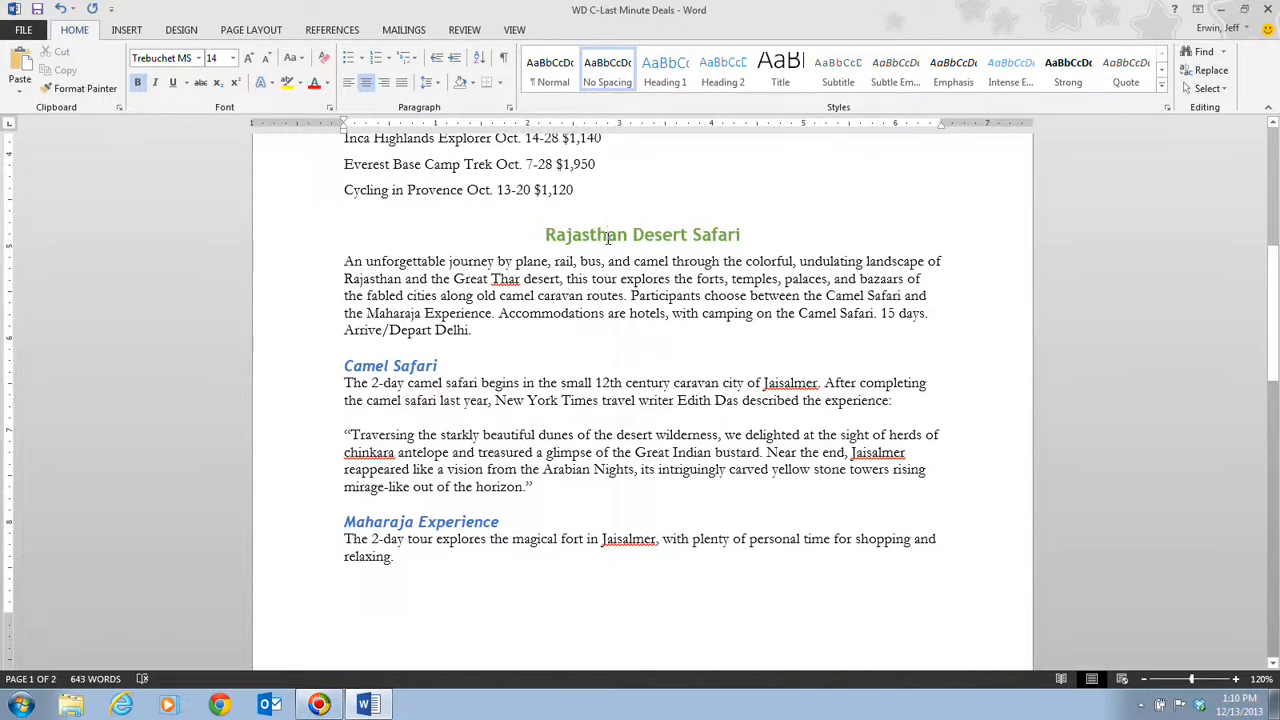
left_click(511, 108)
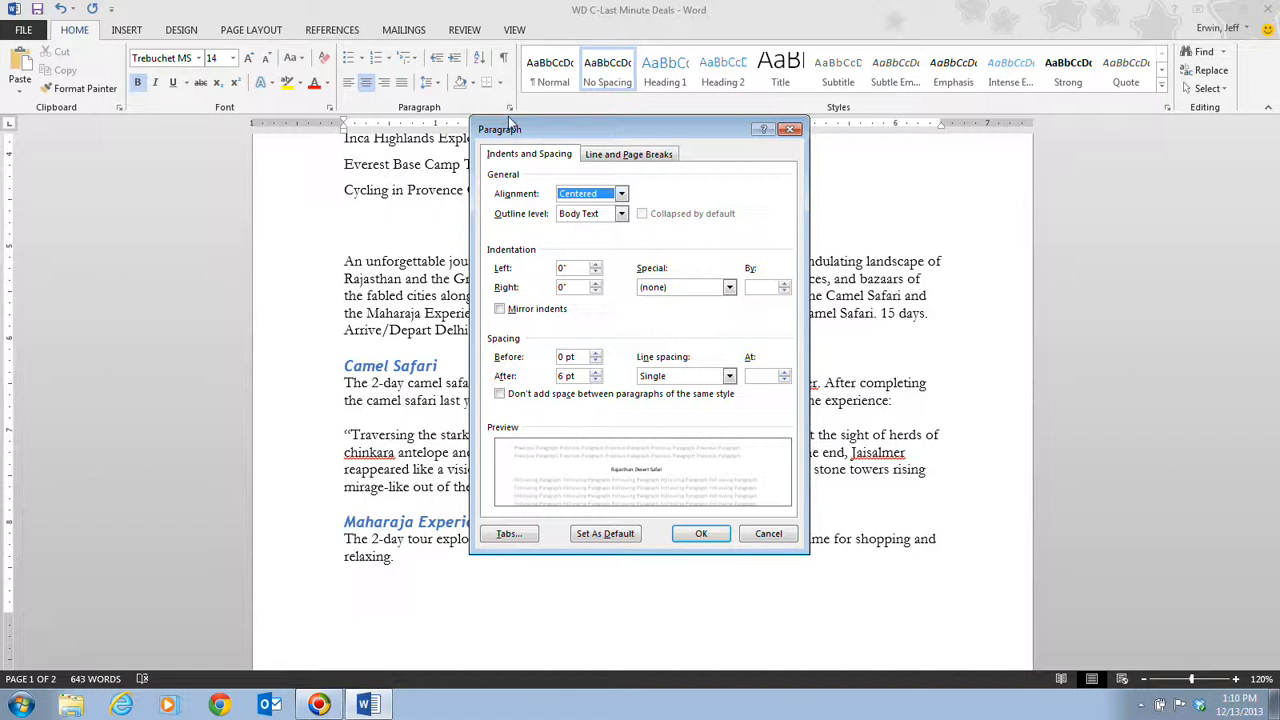
left_click(620, 195)
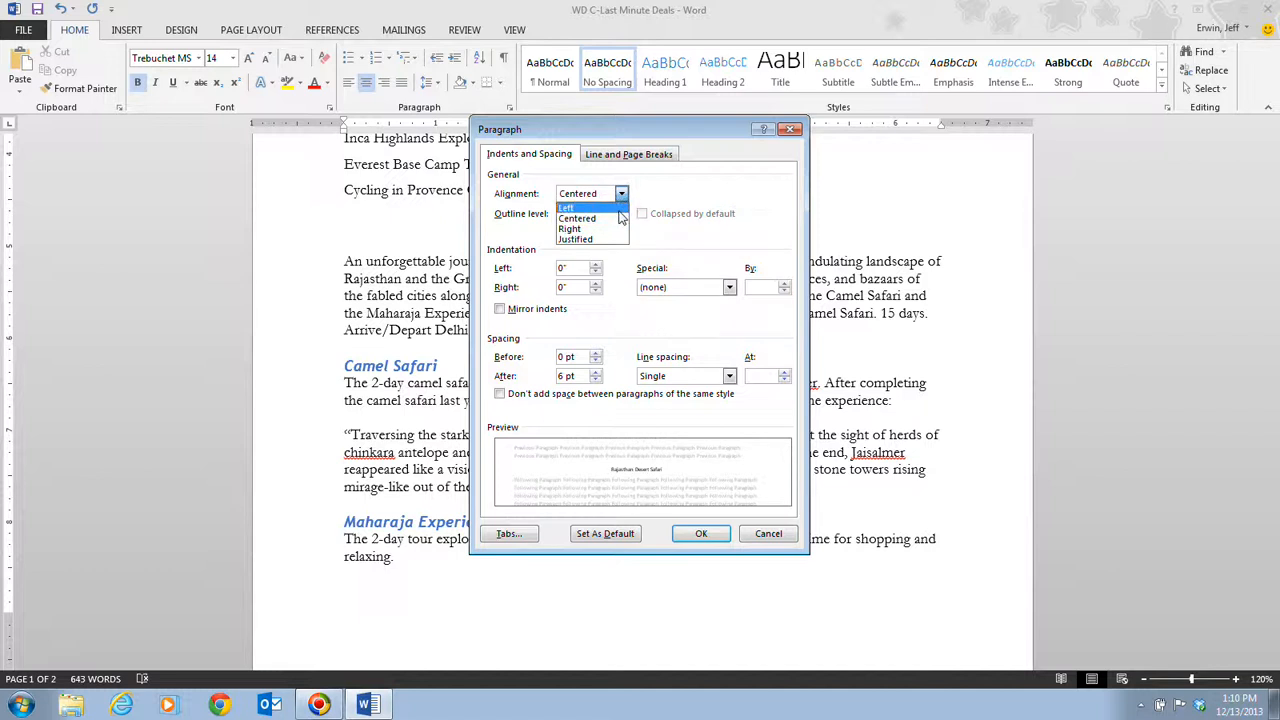
left_click(617, 207)
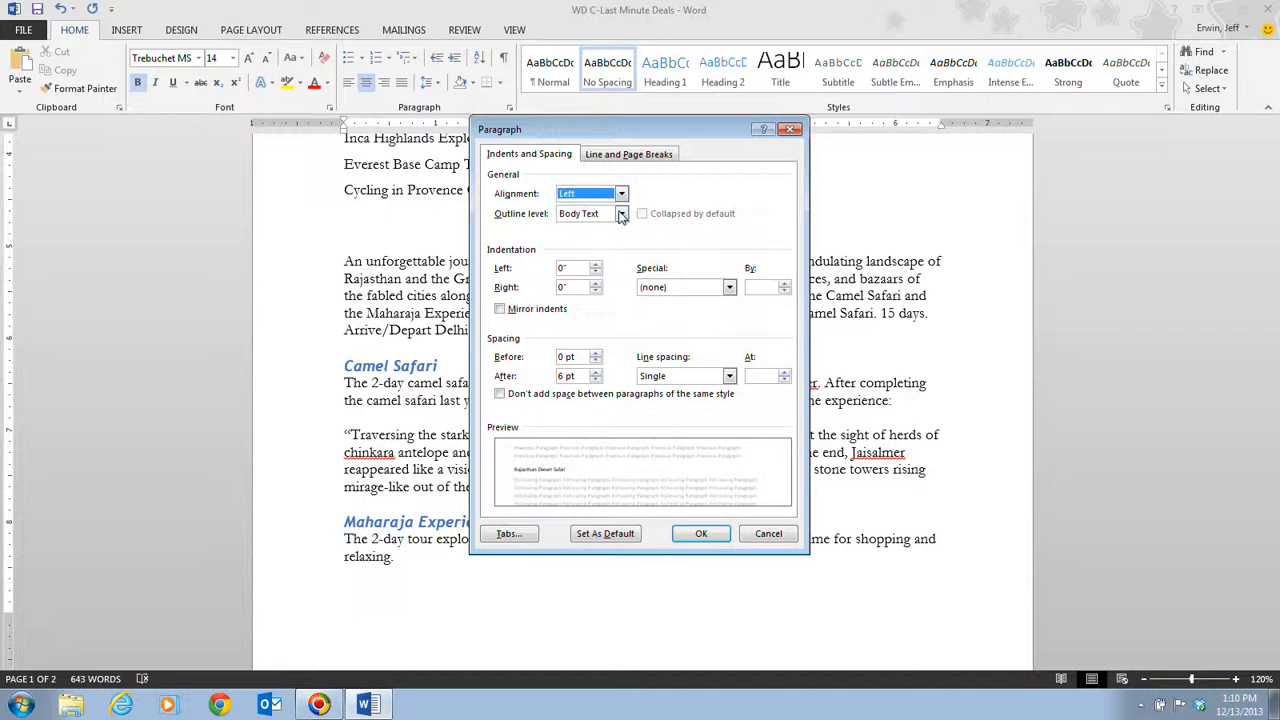
left_click(701, 533)
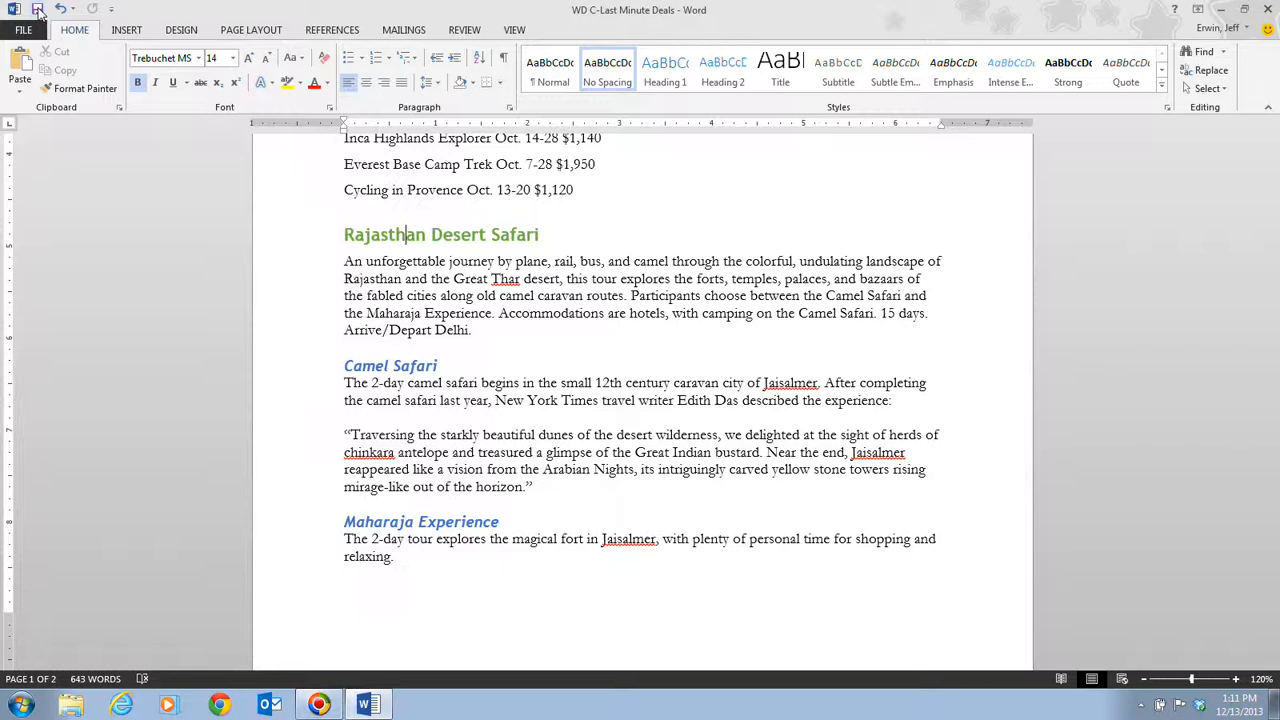
Step: Open the document design and theme options
left_click(182, 31)
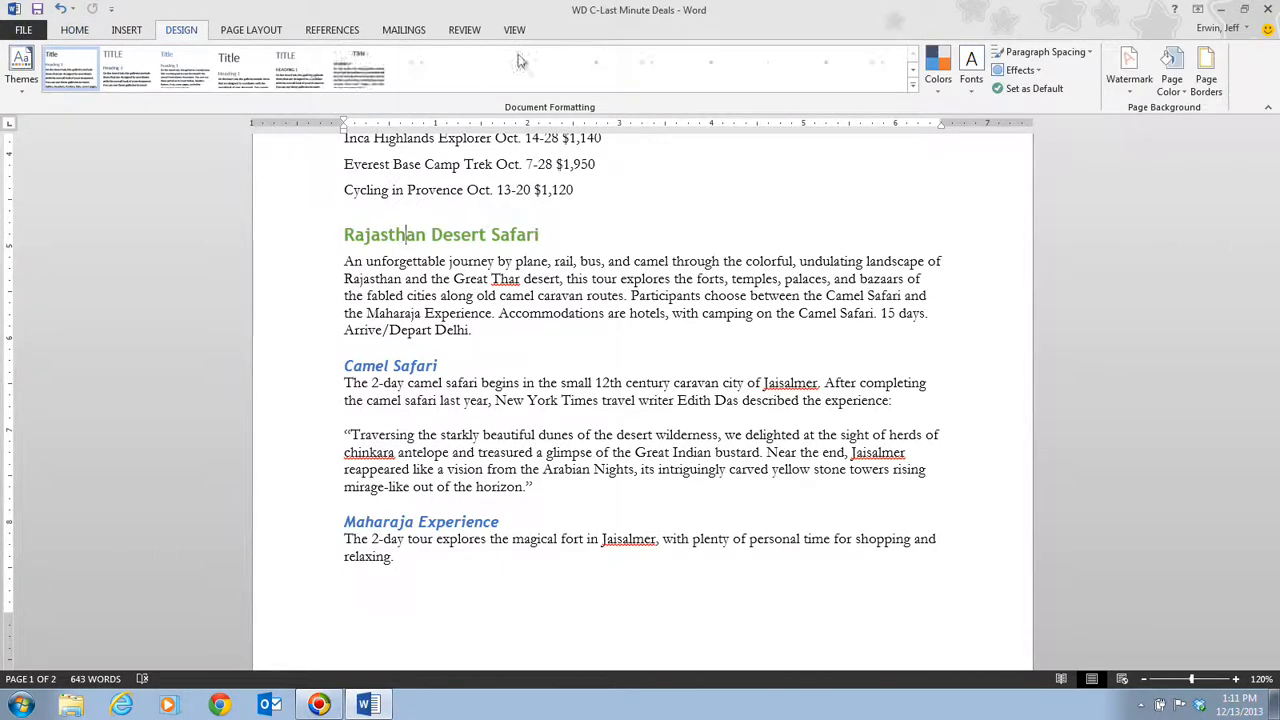